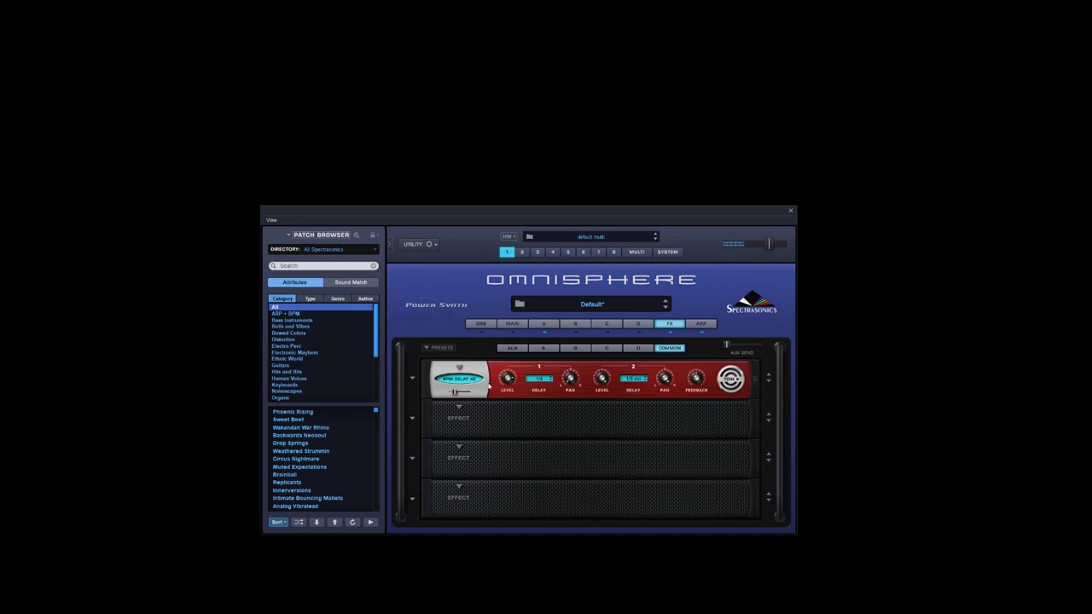
- Extend the arpeggio pattern from 4 to 8 steps and set step 8 to play the highest note
left_click(700, 324)
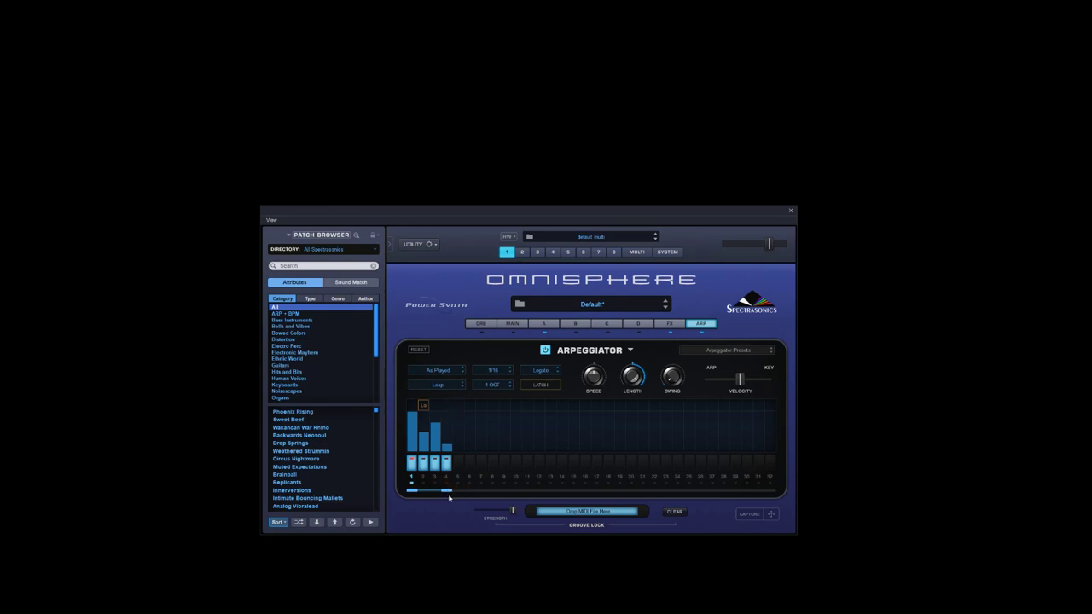
left_click_drag(447, 491, 493, 491)
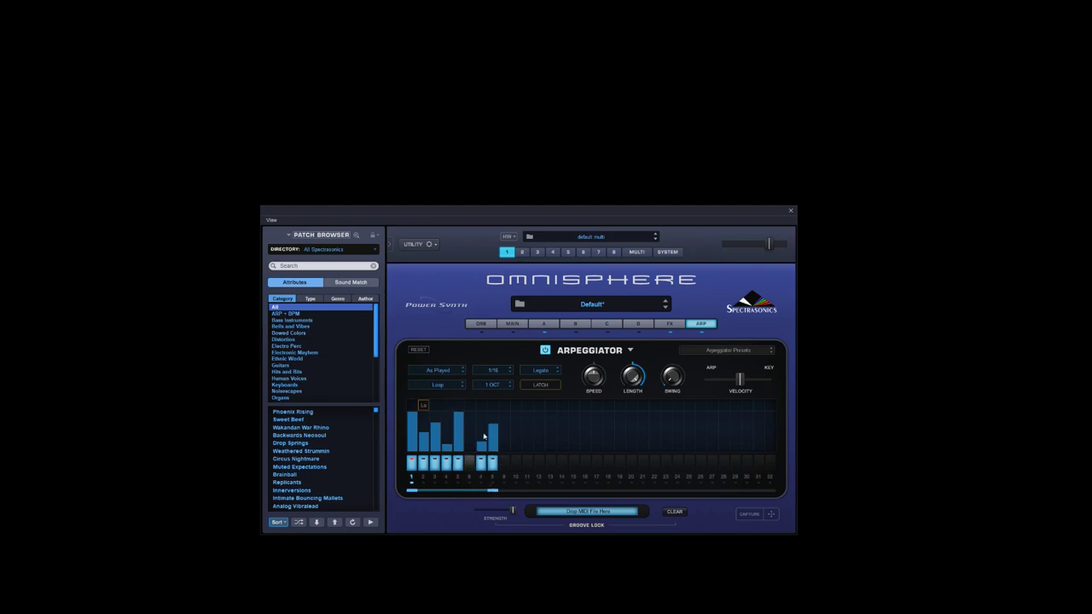
right_click(493, 406)
mouse_move(533, 438)
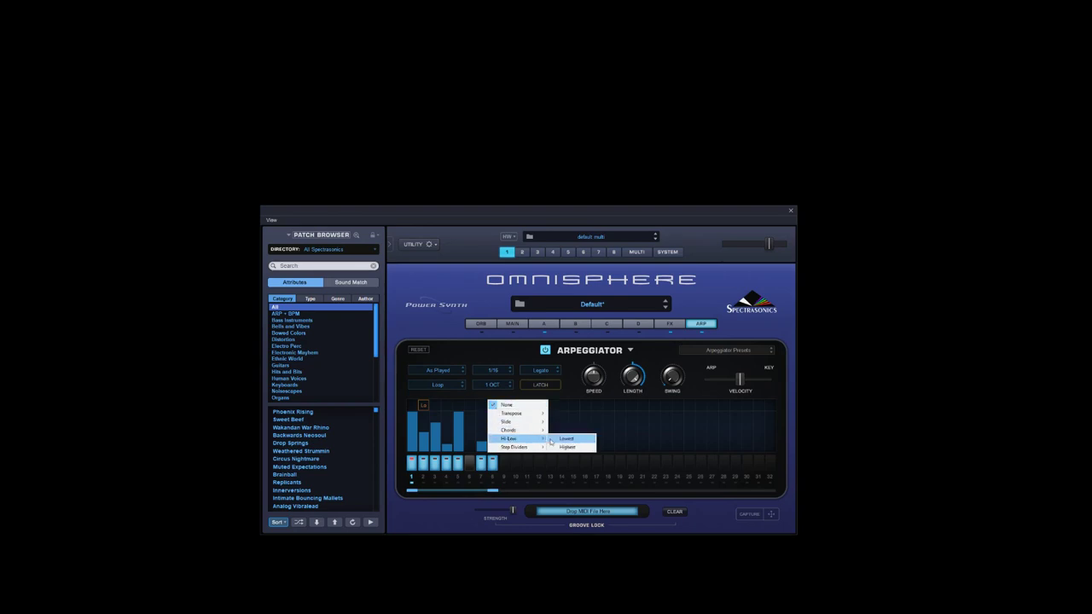
left_click(563, 447)
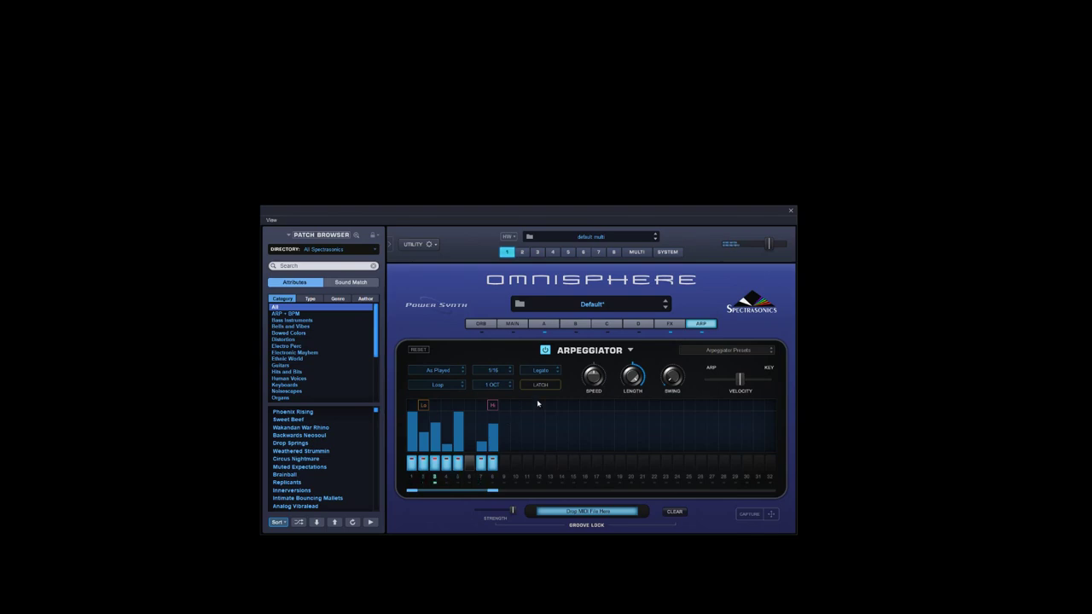
- Set step 1 to Hi-Low Highest and step 8 to Hi-Low Lowest
right_click(424, 406)
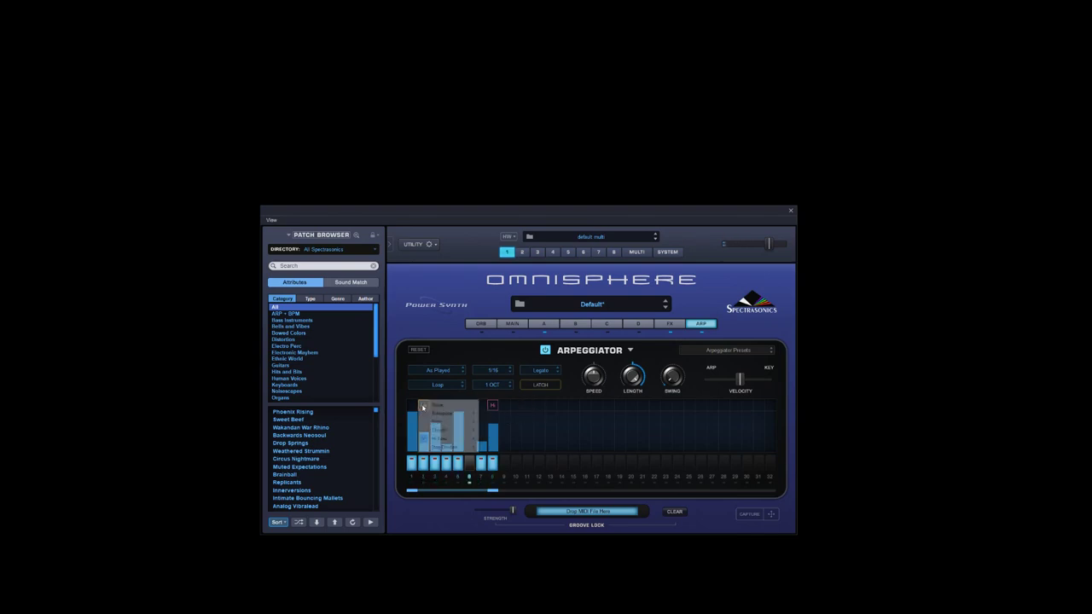
right_click(423, 406)
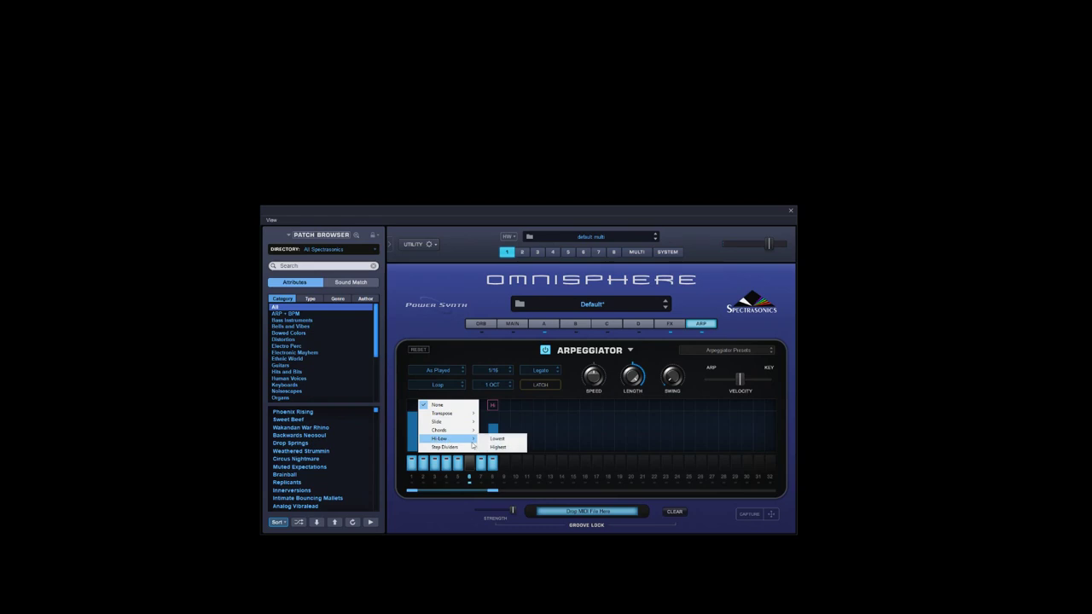
left_click(498, 447)
right_click(492, 406)
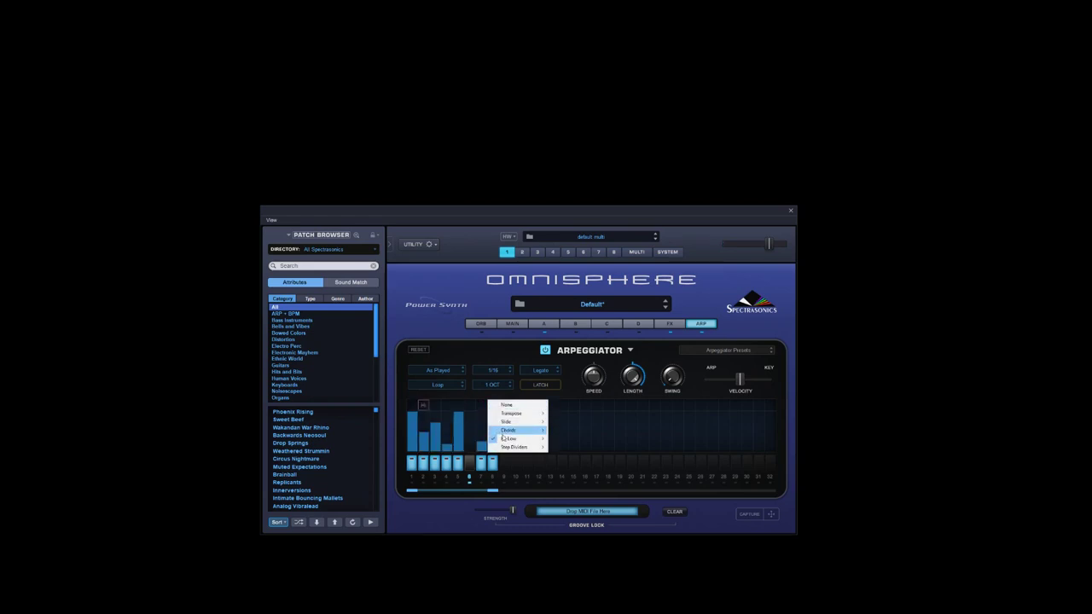
mouse_move(504, 438)
left_click(565, 440)
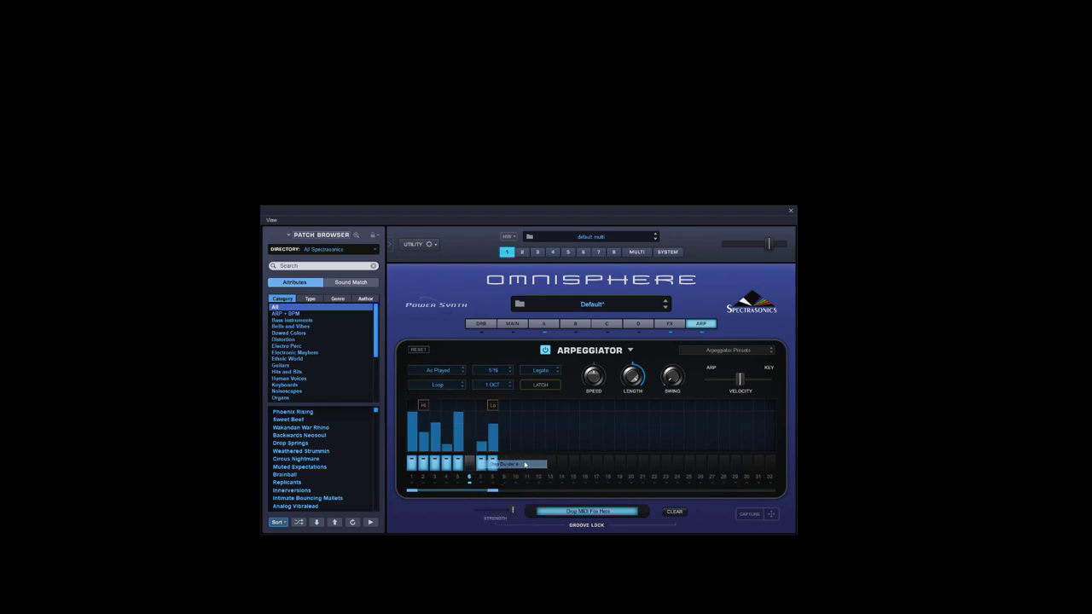
- Split step 1 into four ratcheted hits with Step Divider 4 and set the arp rate to 1/8
left_click(424, 406)
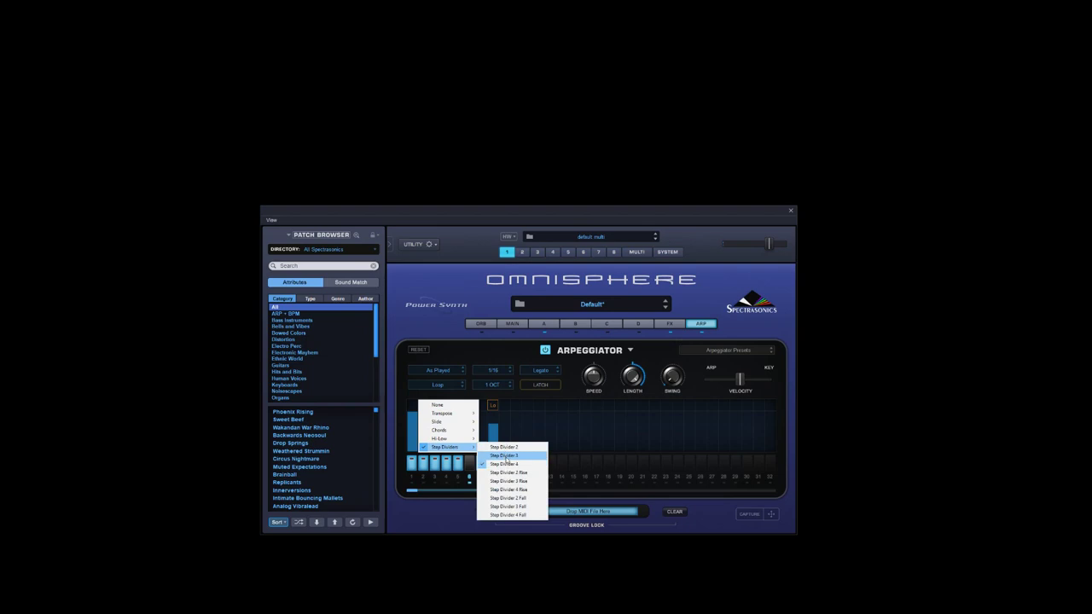
left_click(505, 464)
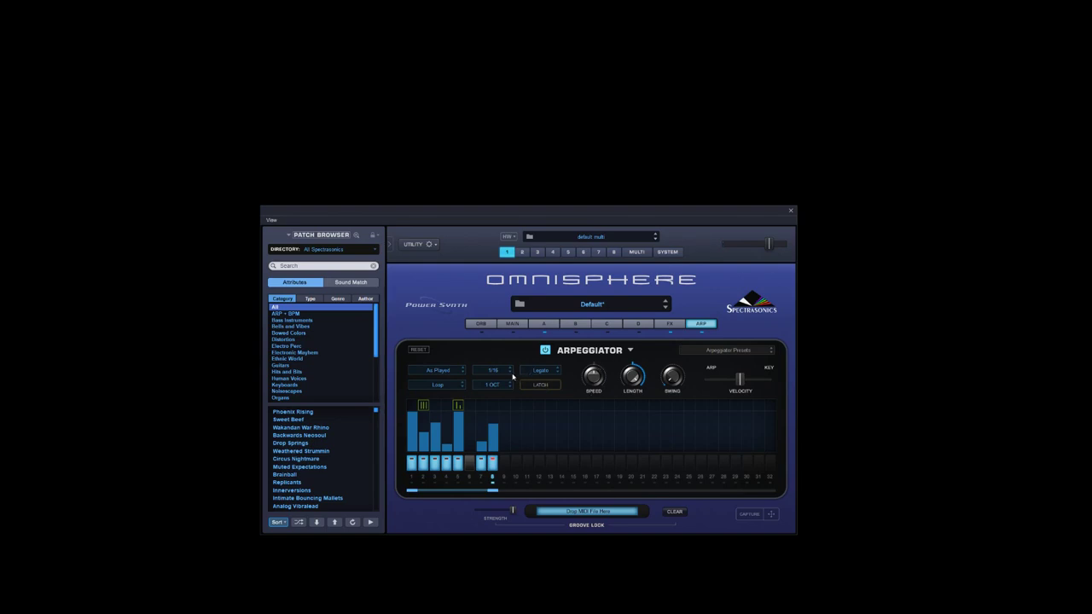
left_click(512, 374)
left_click(501, 379)
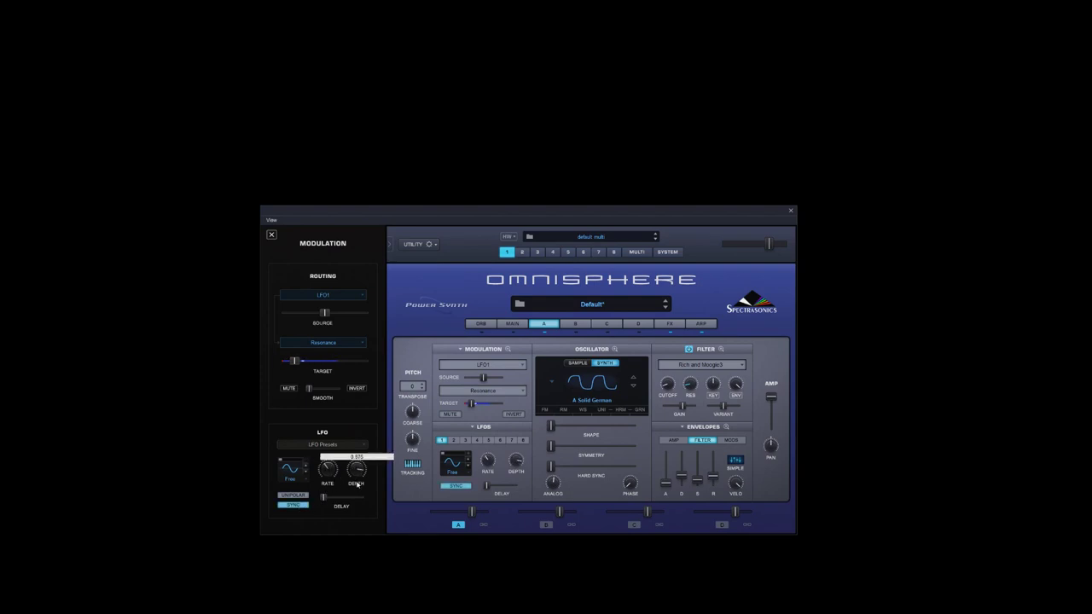
- Lower layer A's LFO depth on filter resonance to 0.715
left_click_drag(358, 471, 359, 501)
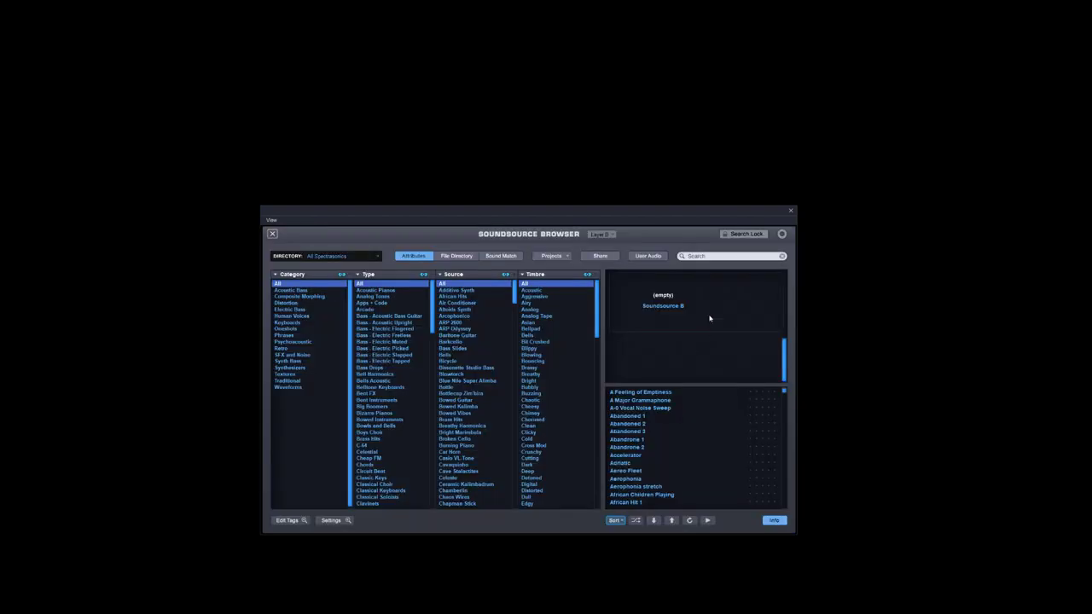
- Search the soundsource library for 'moog' and scroll through the Minimoog results
left_click(717, 255)
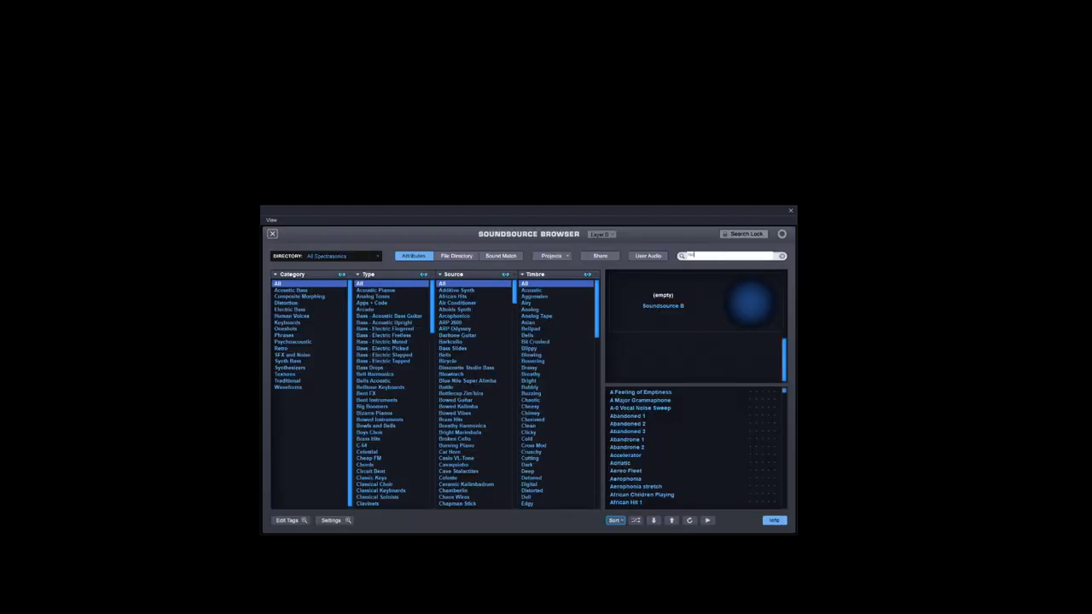
key("Return")
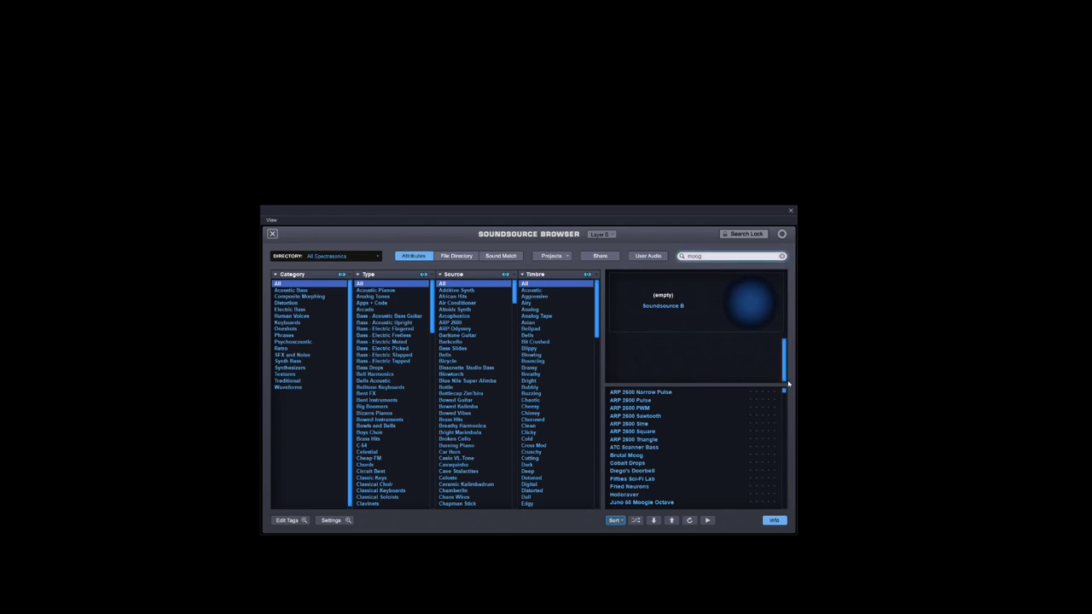
left_click_drag(783, 391, 789, 415)
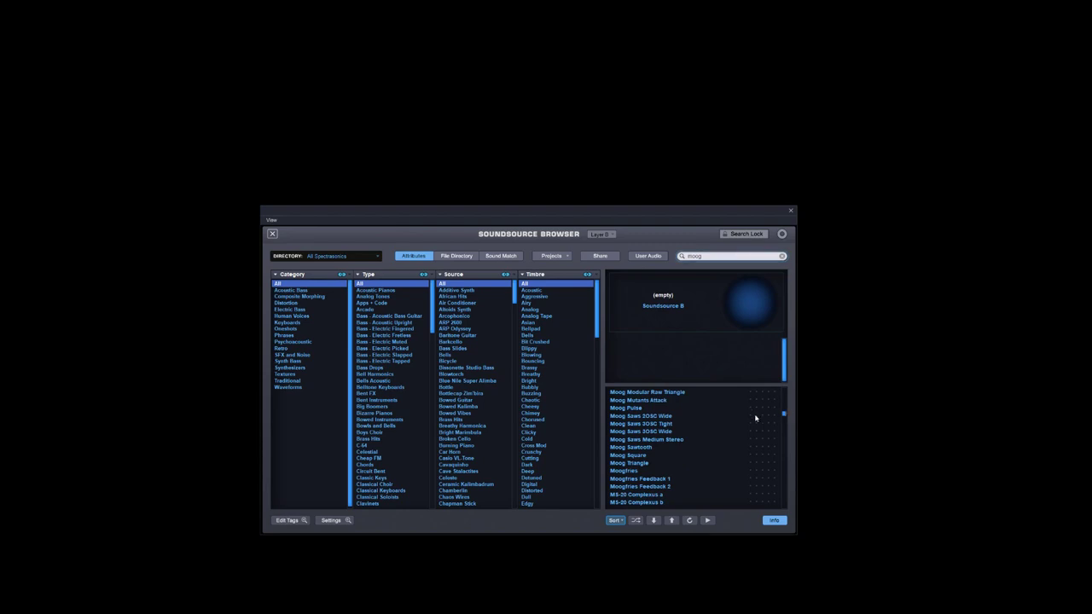
scroll(708, 452, "down", 6)
scroll(708, 458, "down", 8)
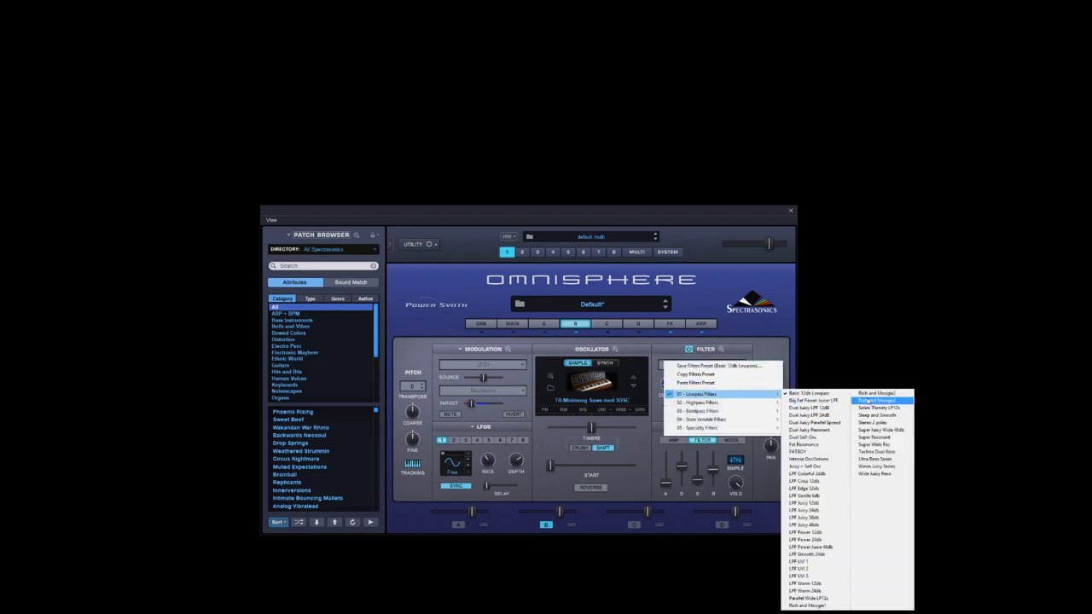
- Give layer B the Rich and Moogie3 filter, modulate its resonance with LFO2, and shorten the envelope decay slightly
left_click(875, 400)
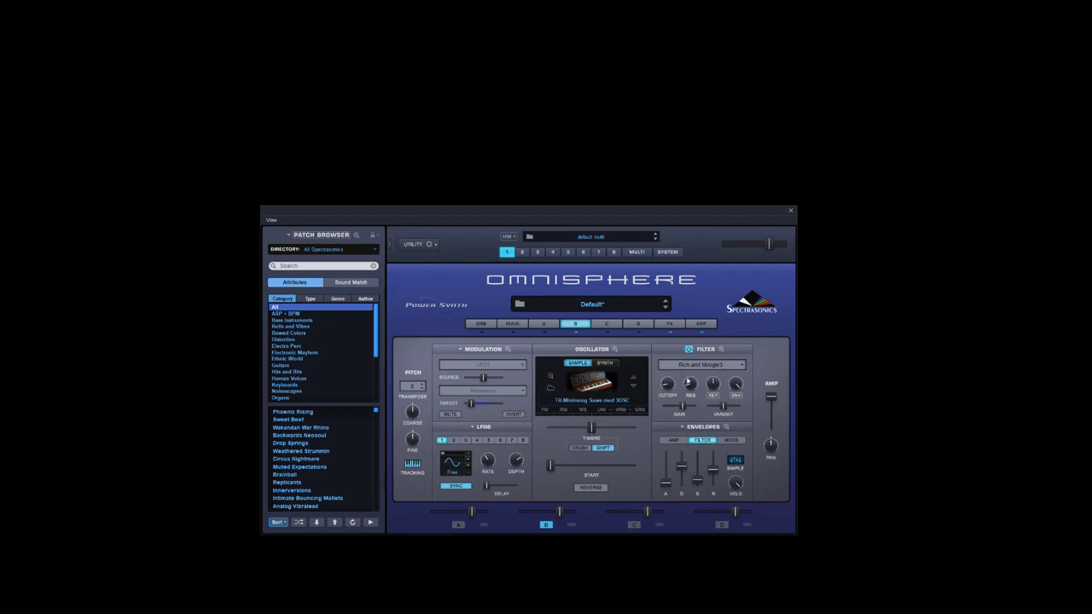
right_click(691, 385)
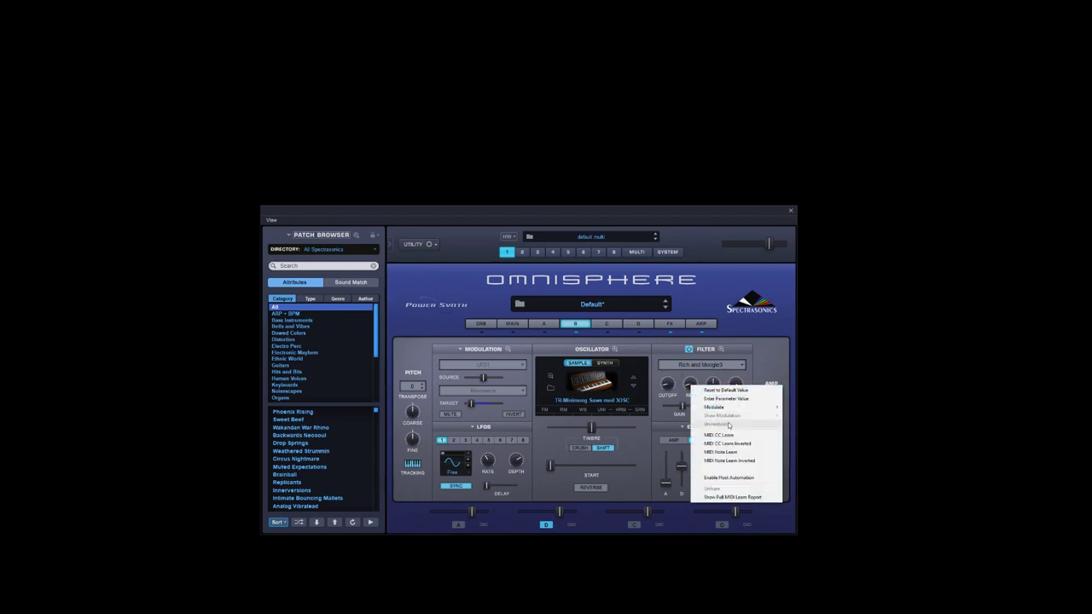
mouse_move(754, 411)
left_click(815, 407)
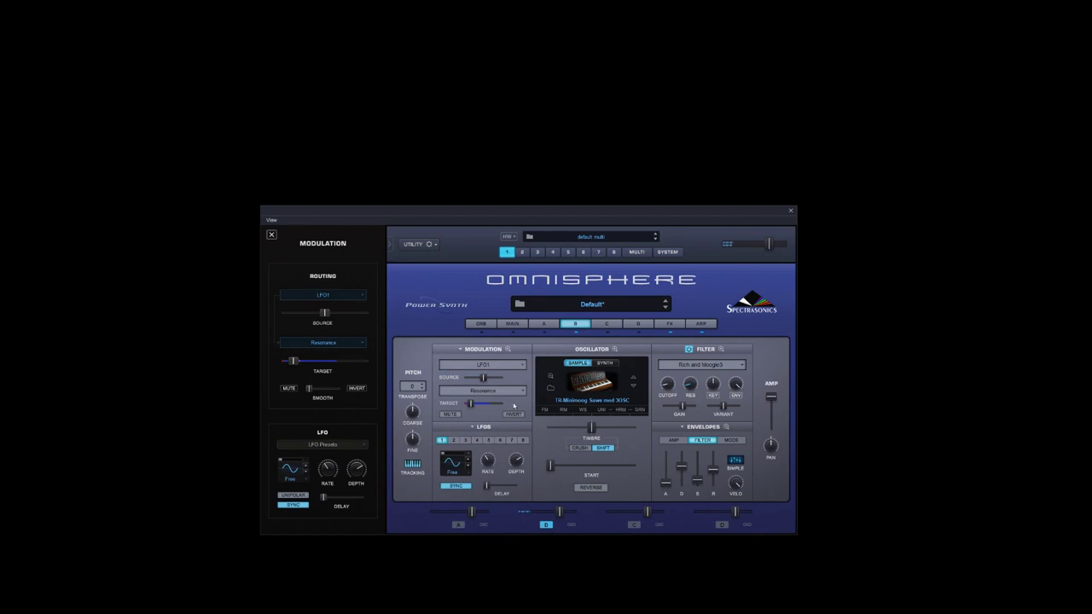
left_click_drag(682, 471, 683, 476)
mouse_move(714, 477)
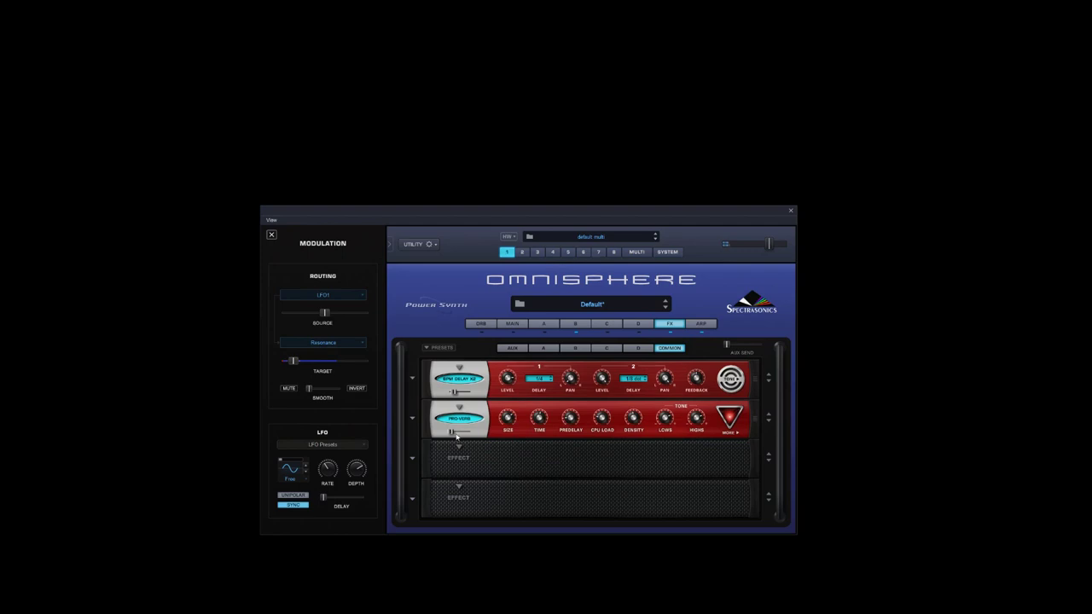
- Extend the arpeggio pattern to 16 steps and transpose one step by +12
left_click(700, 324)
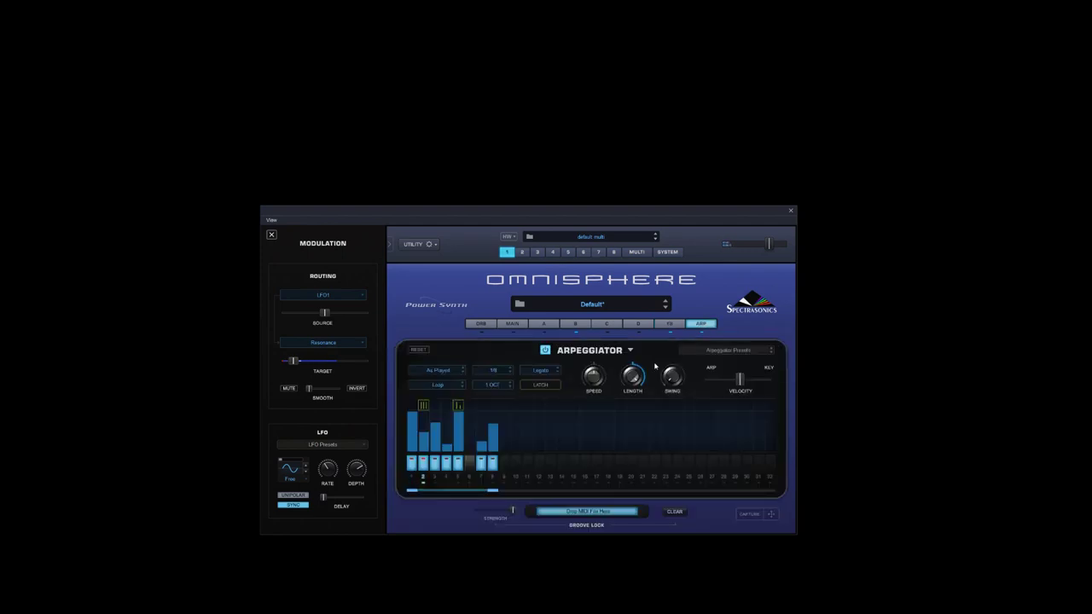
left_click_drag(491, 494, 584, 486)
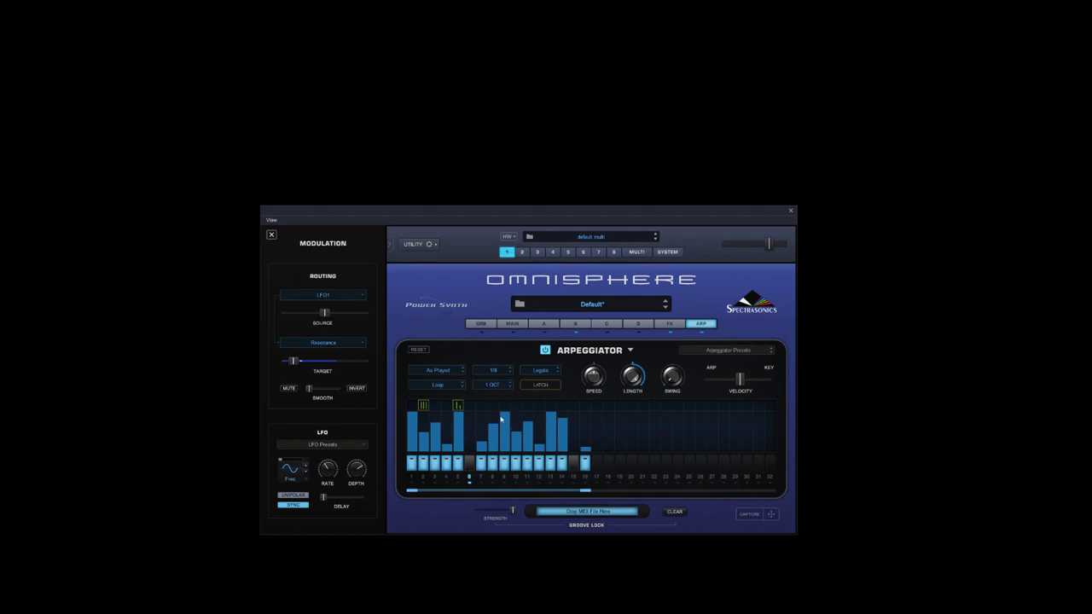
left_click(440, 408)
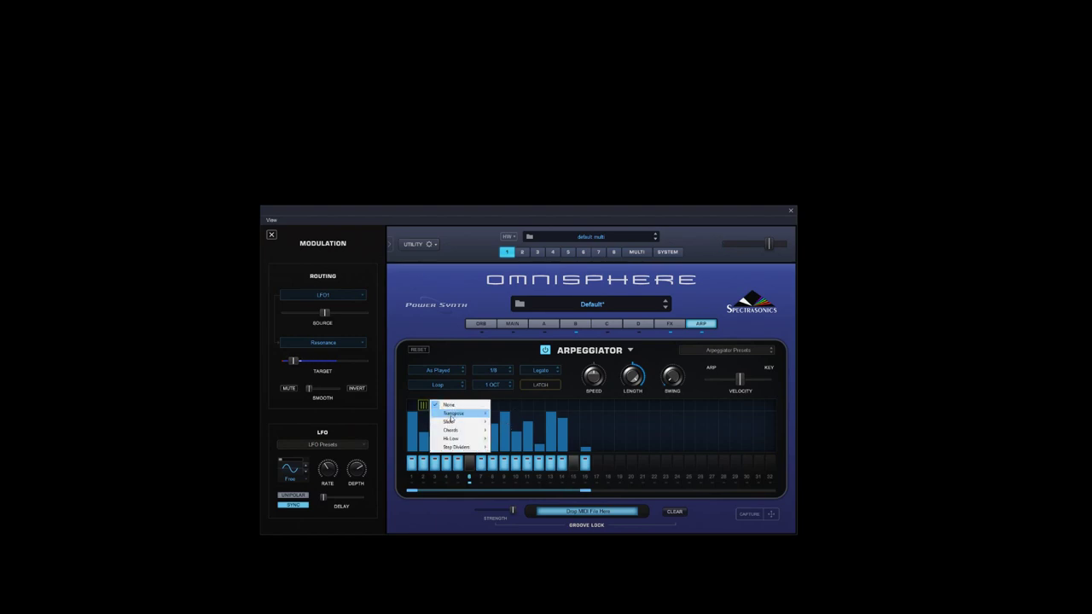
mouse_move(458, 417)
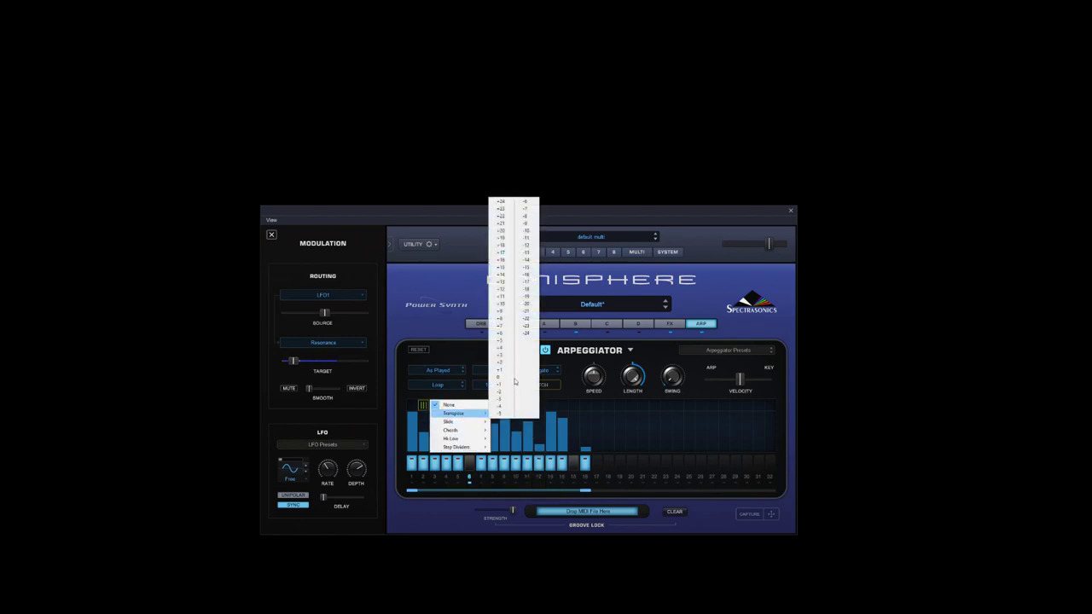
left_click(503, 289)
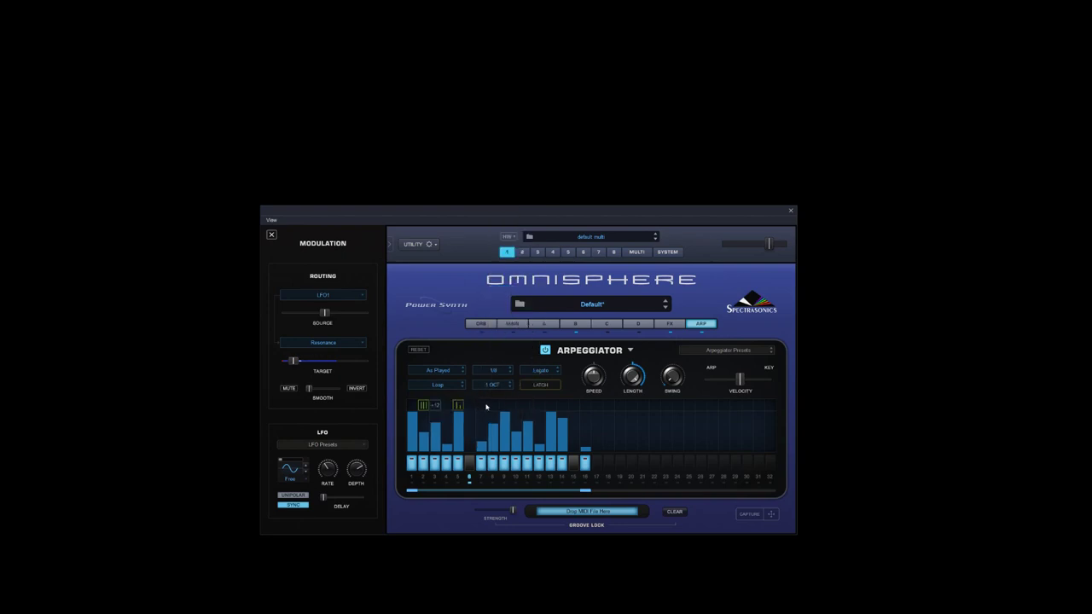
- Open the modifier options of further steps, moving from step 11 to step 10
left_click(492, 408)
mouse_move(523, 412)
left_click(527, 407)
left_click(515, 407)
left_click(515, 407)
- Open step 13's modifier options and raise the arpeggiator note length to 0.805
right_click(548, 402)
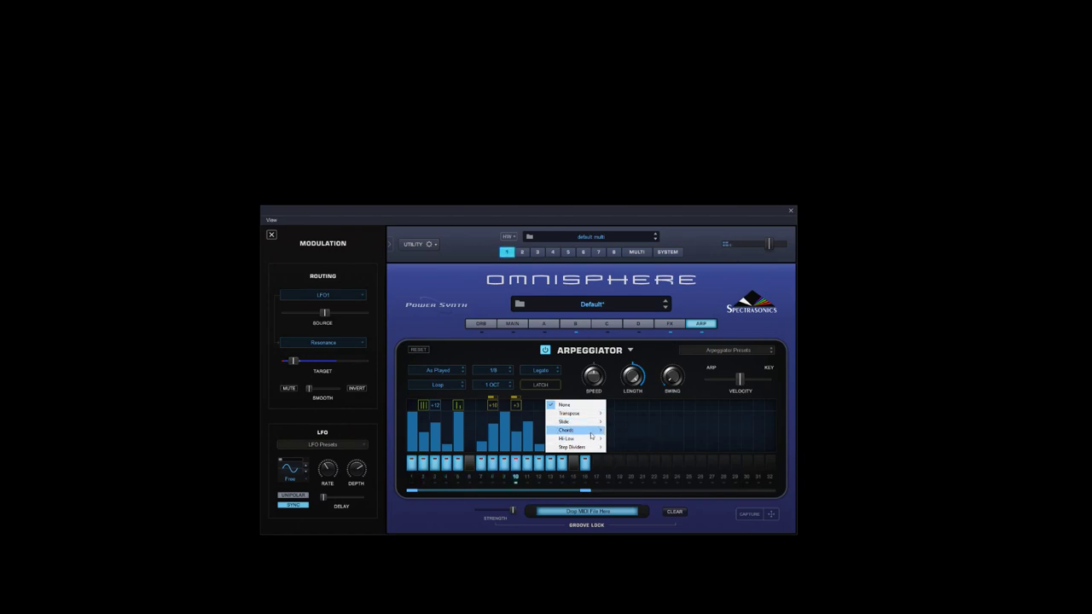
mouse_move(591, 441)
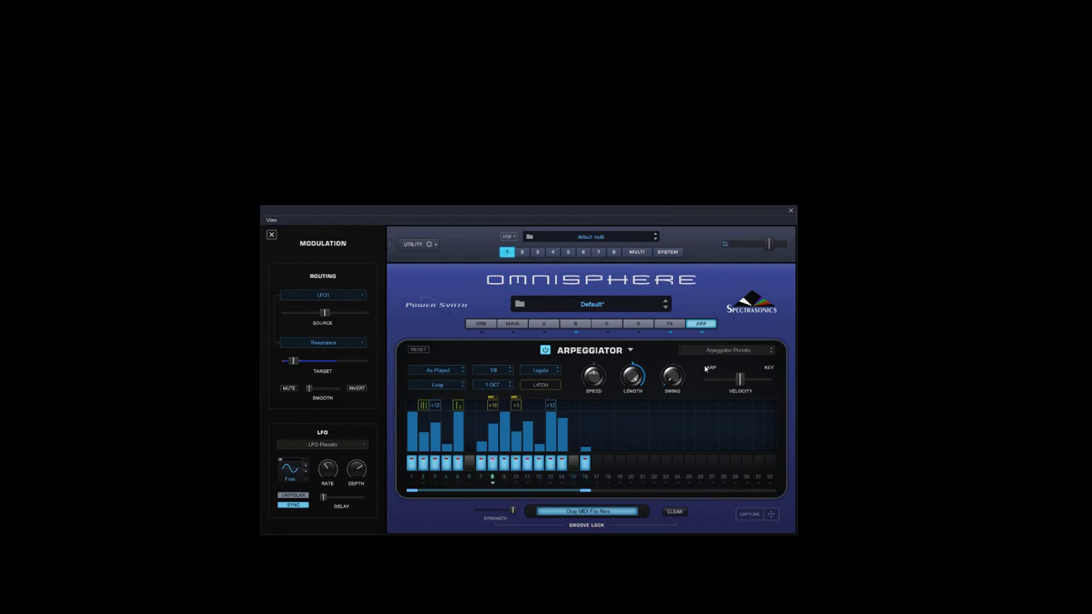
left_click_drag(633, 378, 633, 397)
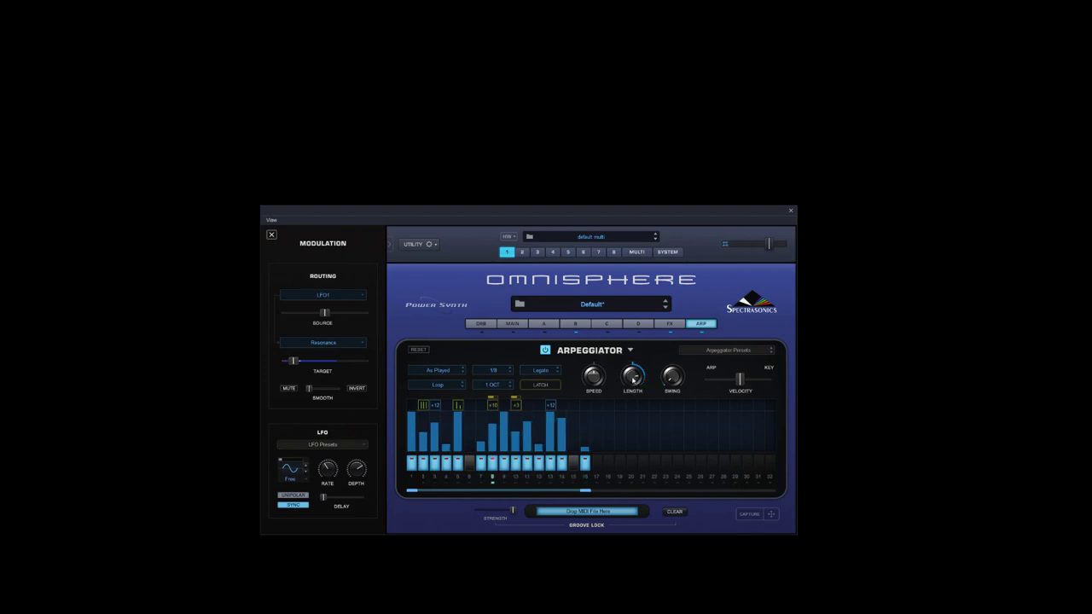
- Modulate the arp length with Randomize and set its smoothing to 0.717
right_click(635, 381)
mouse_move(686, 403)
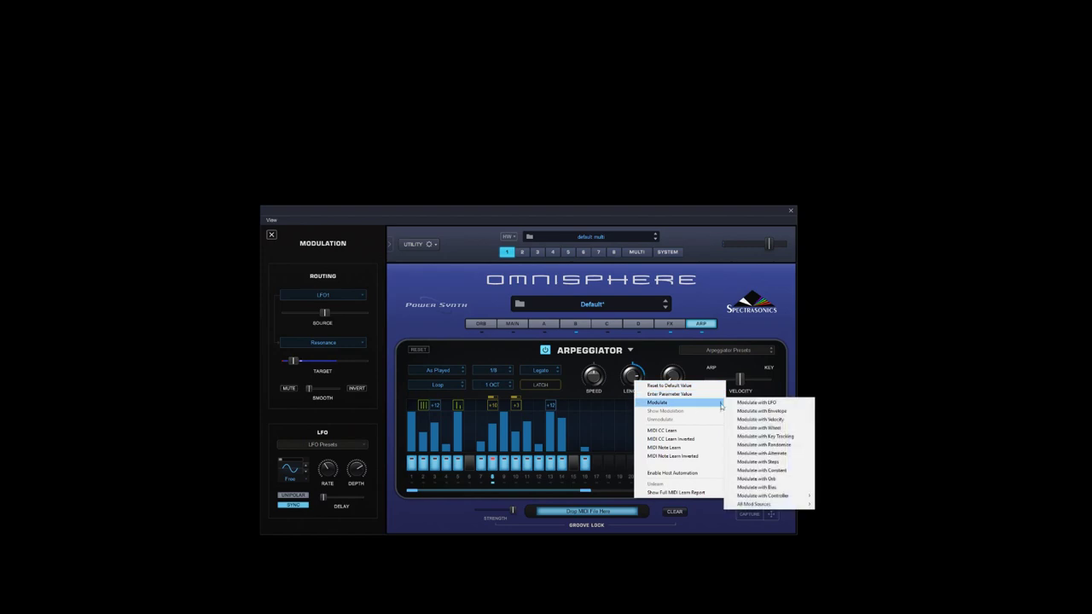
left_click(768, 445)
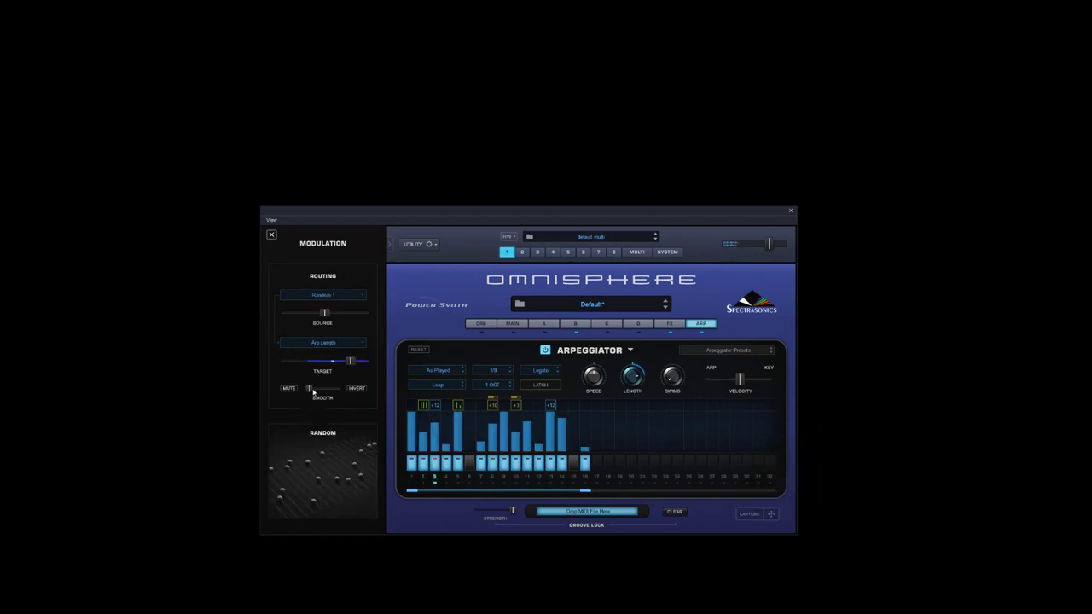
mouse_move(327, 392)
left_click_drag(326, 392, 333, 390)
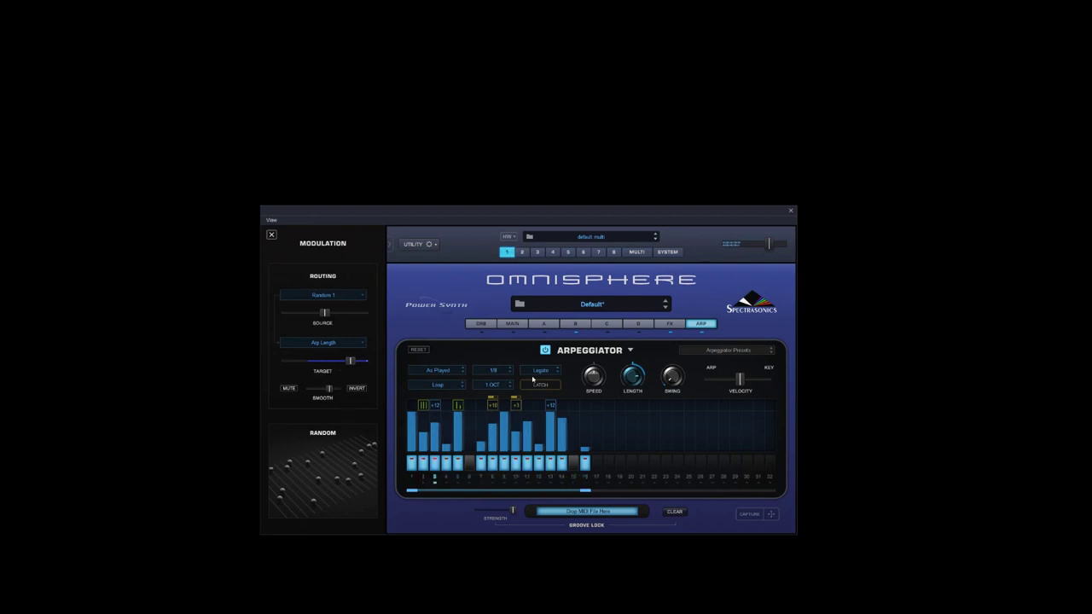
- Modulate the arp swing with a tempo-synced LFO, raising its amount and trimming the source amount
right_click(671, 375)
mouse_move(708, 396)
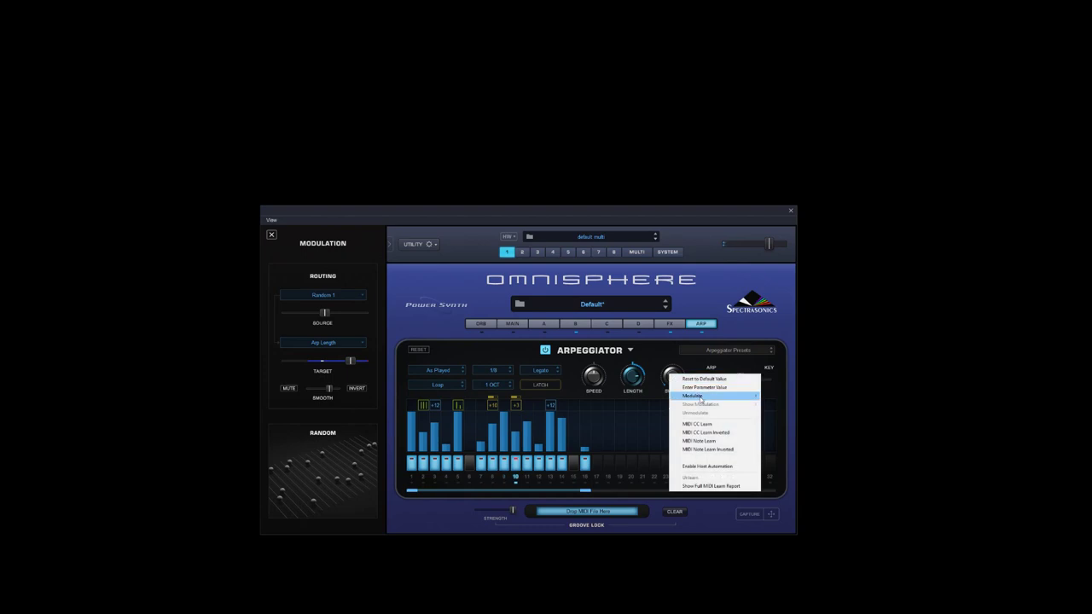
left_click(799, 397)
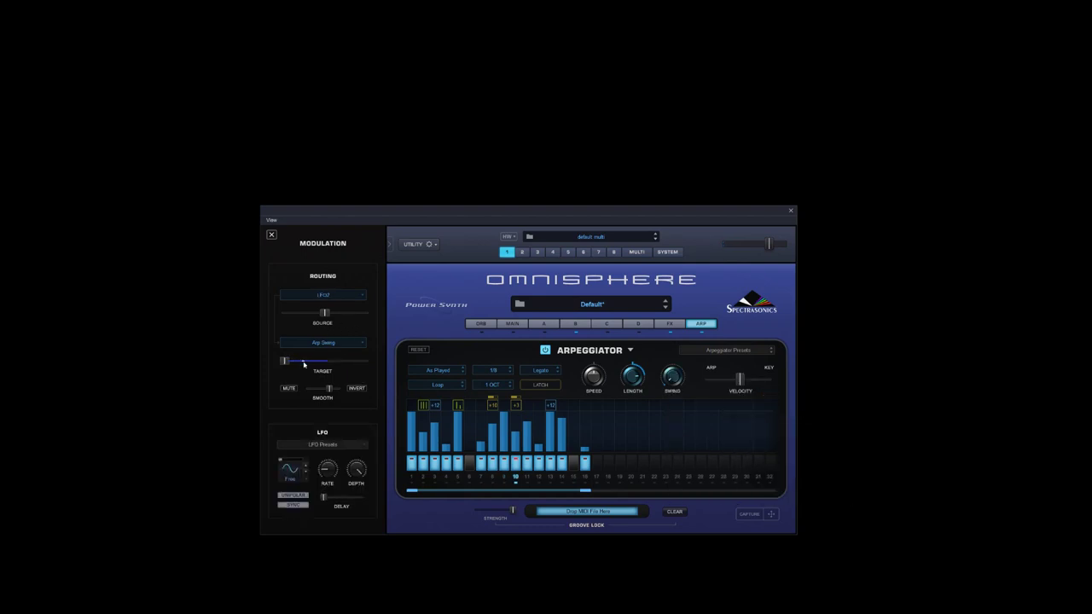
left_click_drag(287, 363, 290, 362)
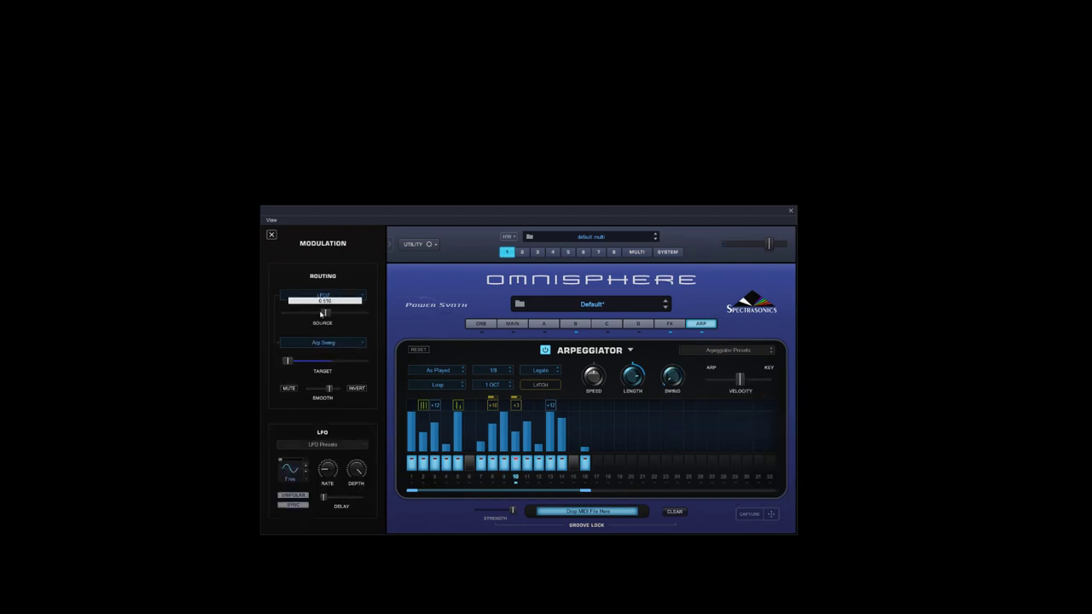
left_click_drag(316, 316, 310, 316)
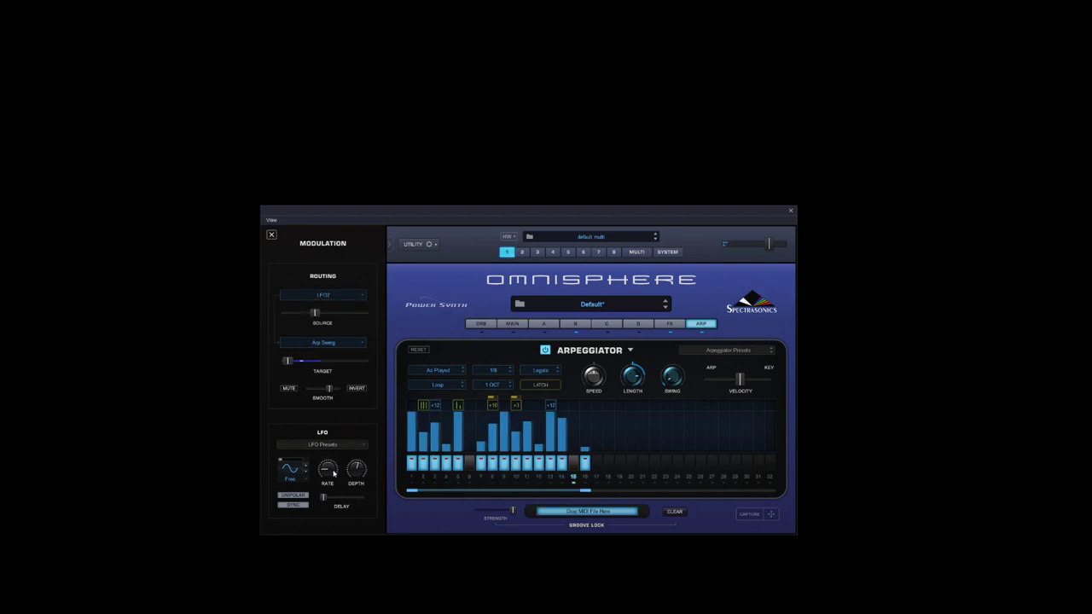
mouse_move(333, 465)
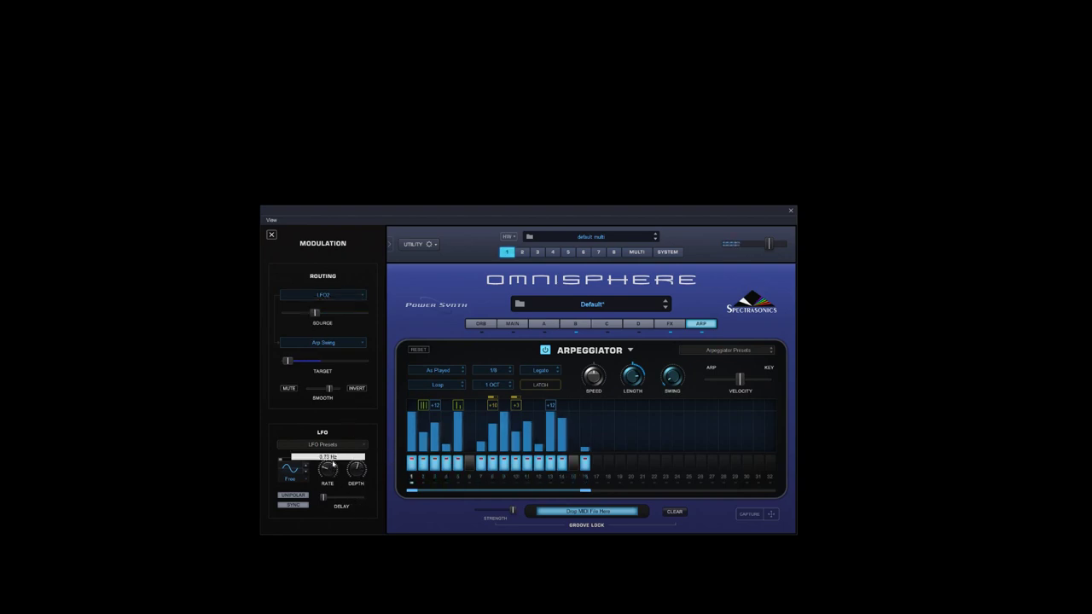
left_click(292, 505)
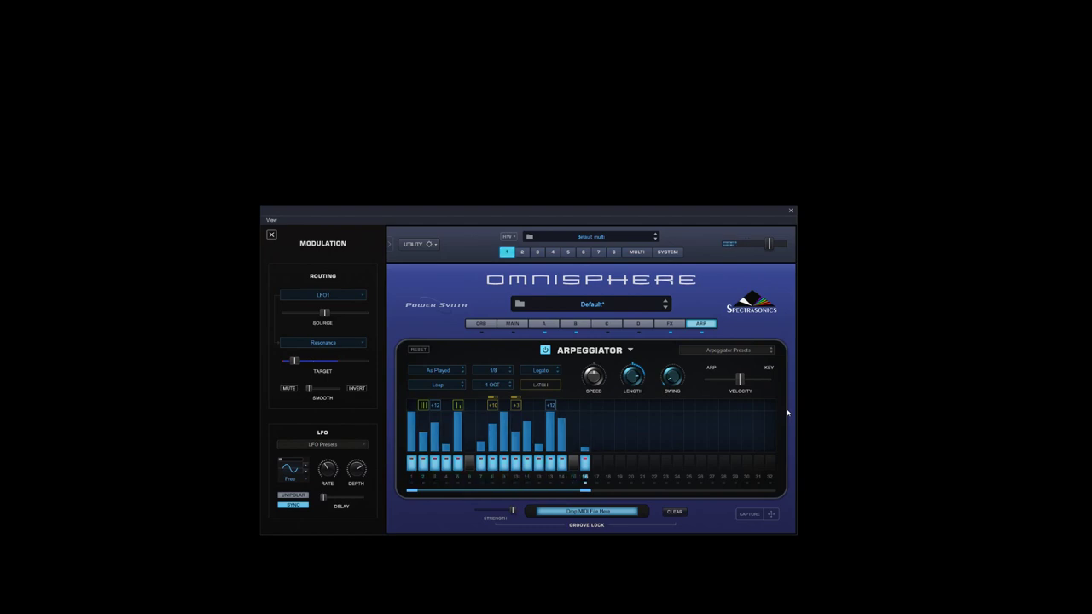
- Switch the arpeggio octave range from 1 OCT to 2 OCT
left_click(488, 386)
left_click(492, 394)
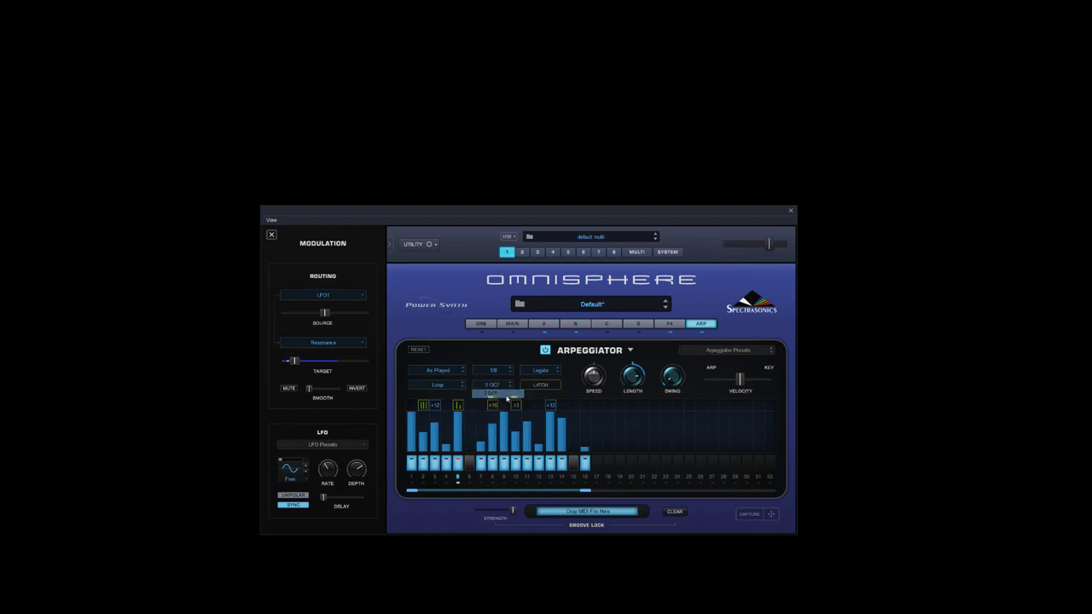